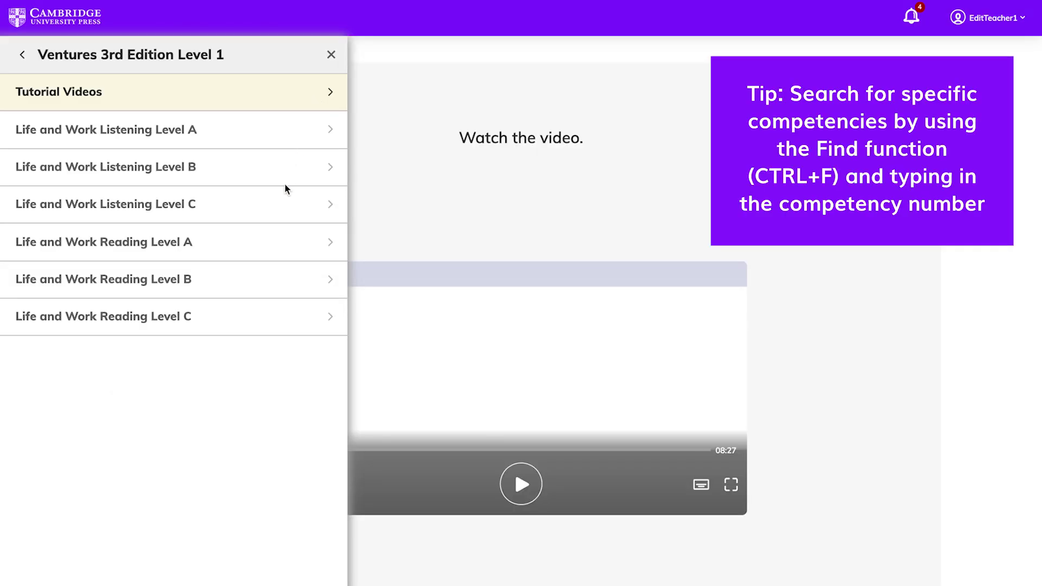
Open the 1.3.9 returns and exchanges reading in Life and Work Reading Level A and answer its necklace-exchange question.
click(283, 245)
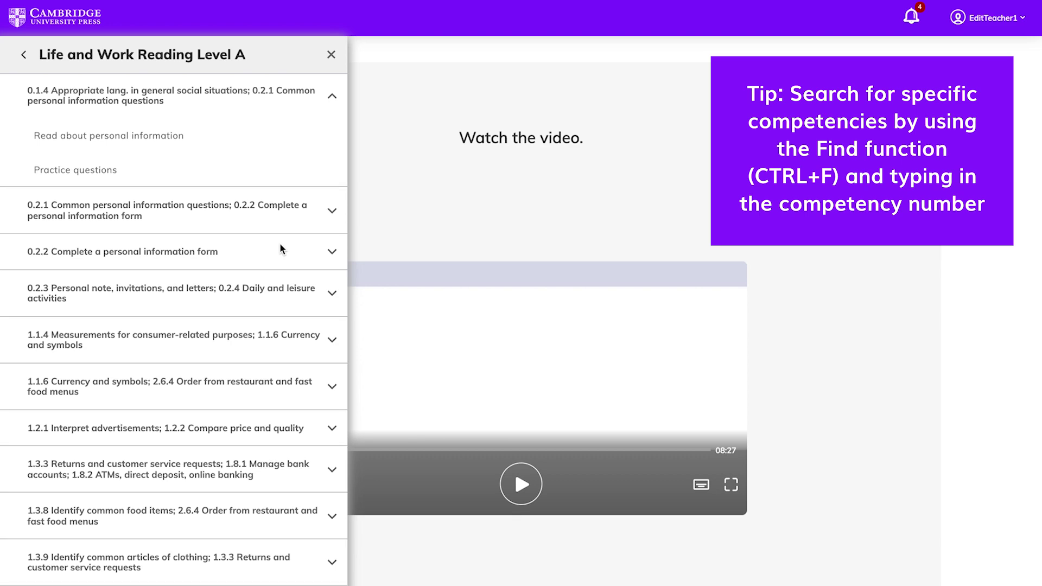
scroll(281, 248, down, 2)
scroll(280, 248, down, 5)
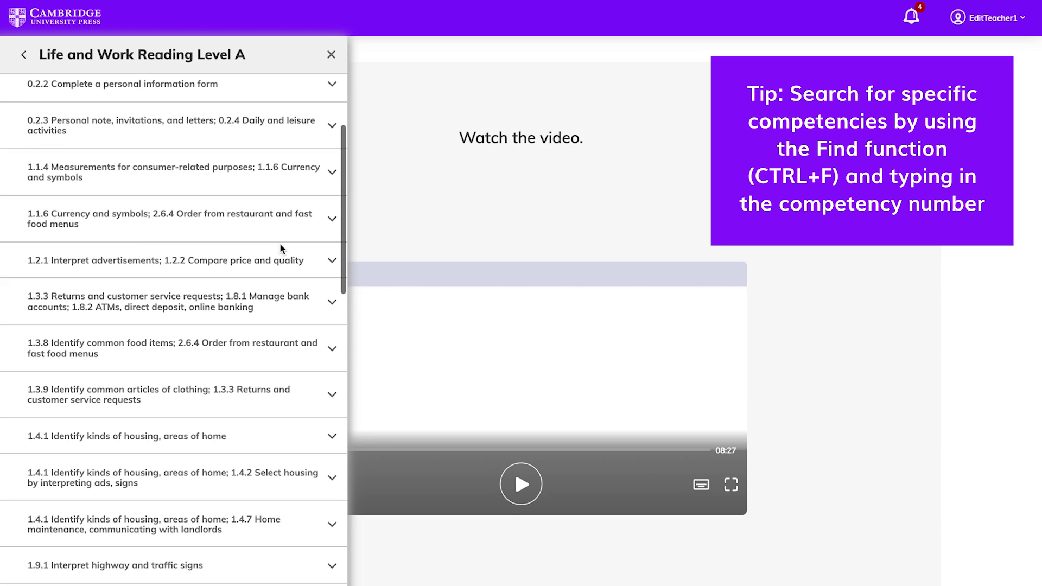
scroll(282, 247, down, 3)
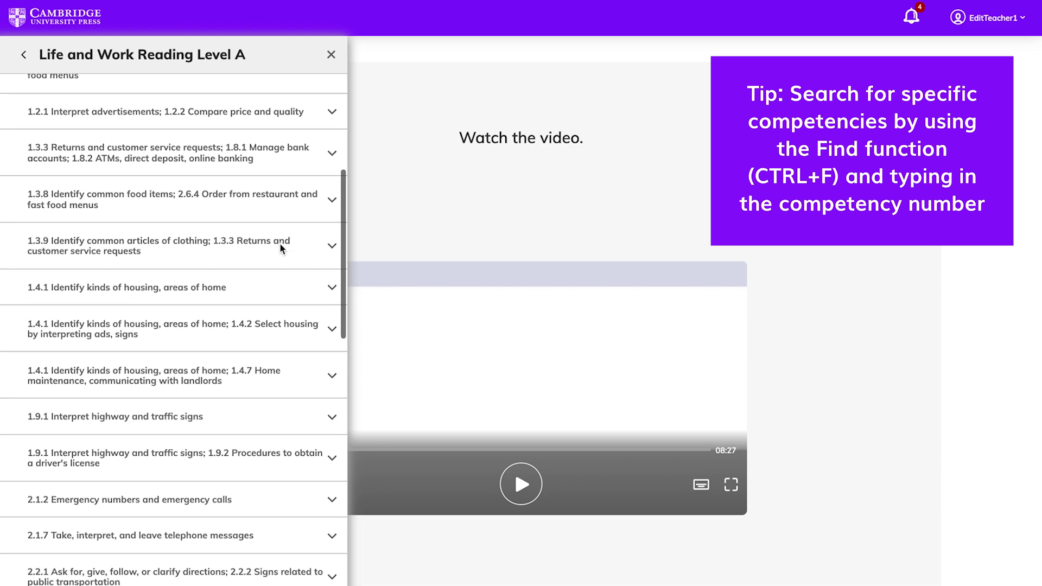
click(332, 255)
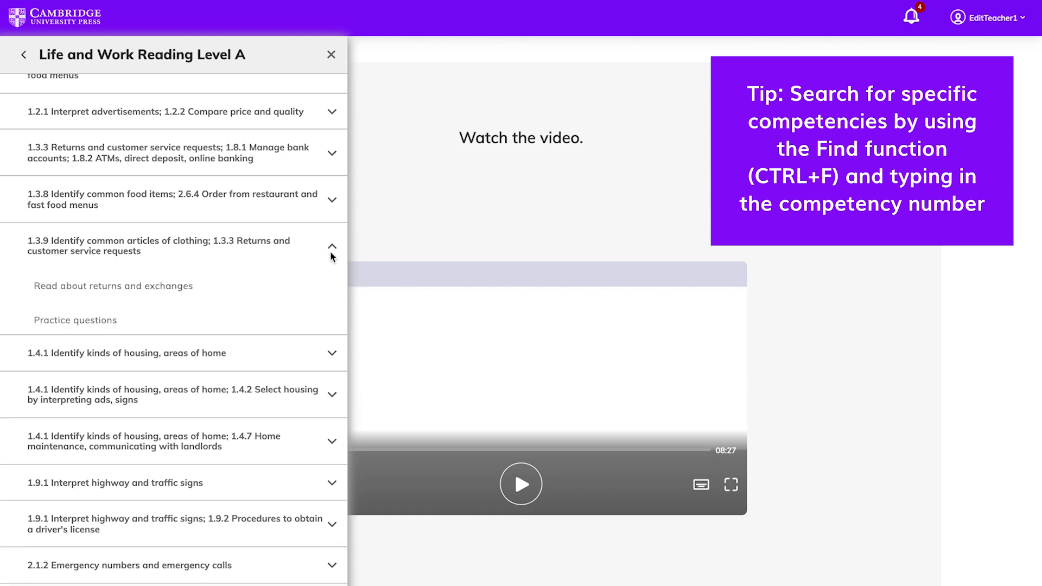
click(186, 286)
click(331, 54)
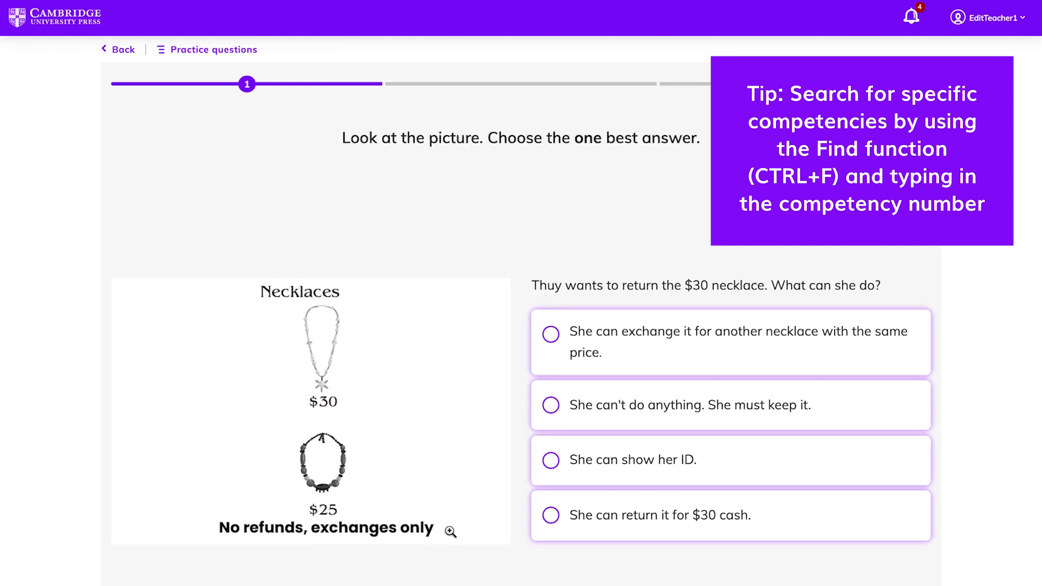
click(552, 336)
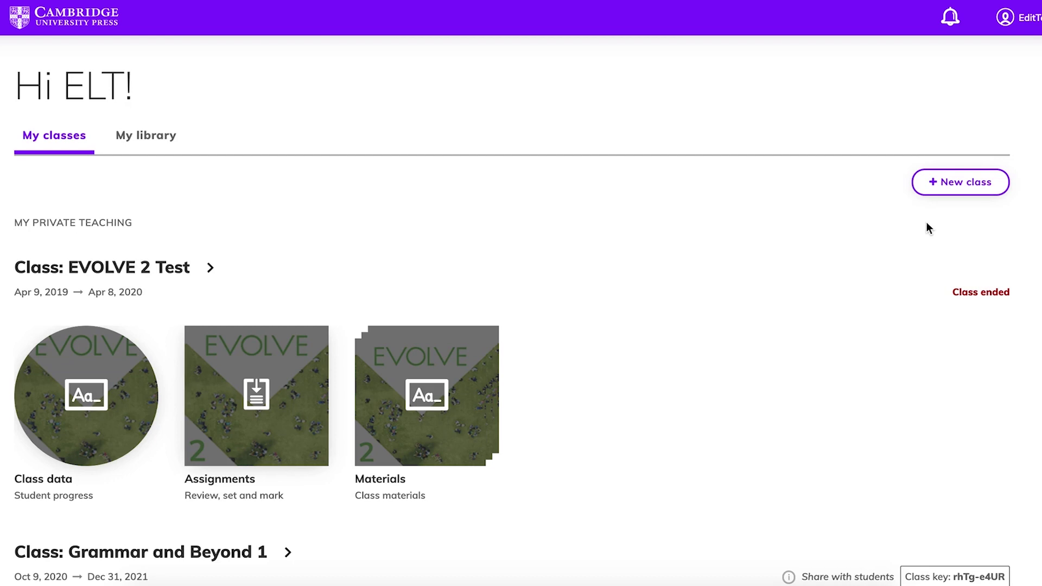
Start a new class and check its start and end dates (Nov 4, 2021 to Nov 3, 2022).
click(946, 185)
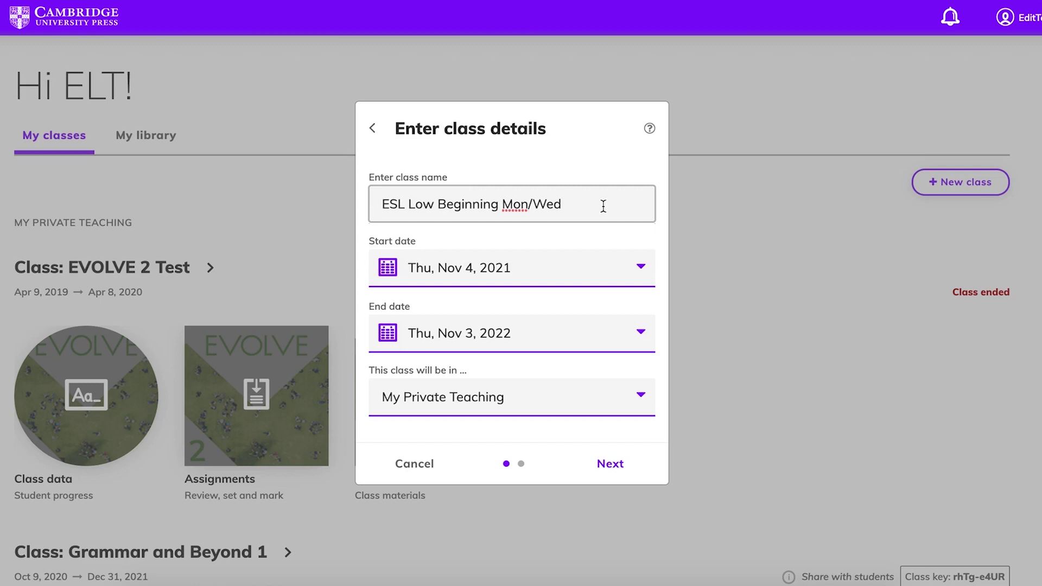
click(639, 267)
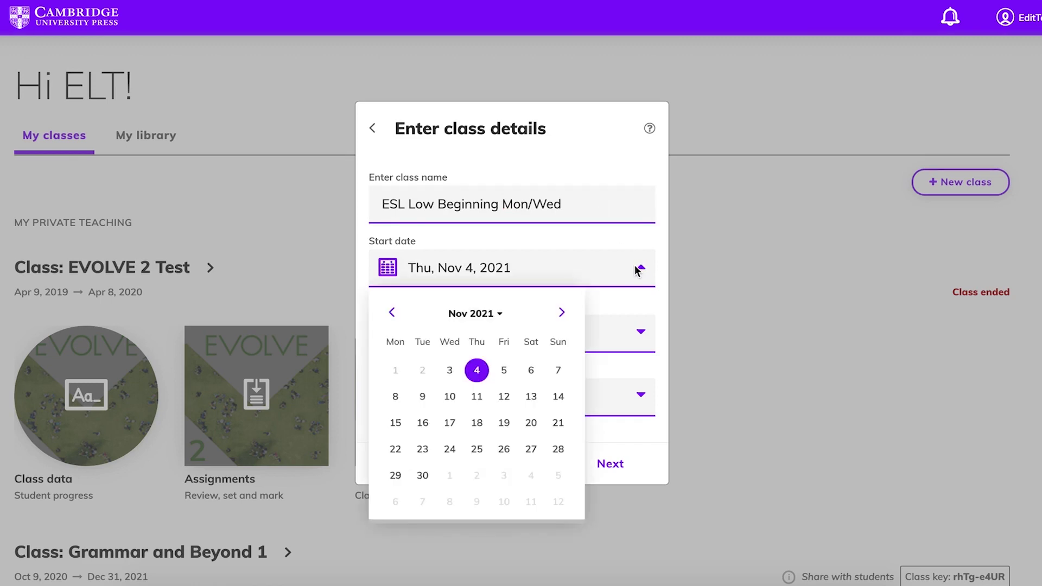
click(640, 334)
click(641, 334)
click(641, 334)
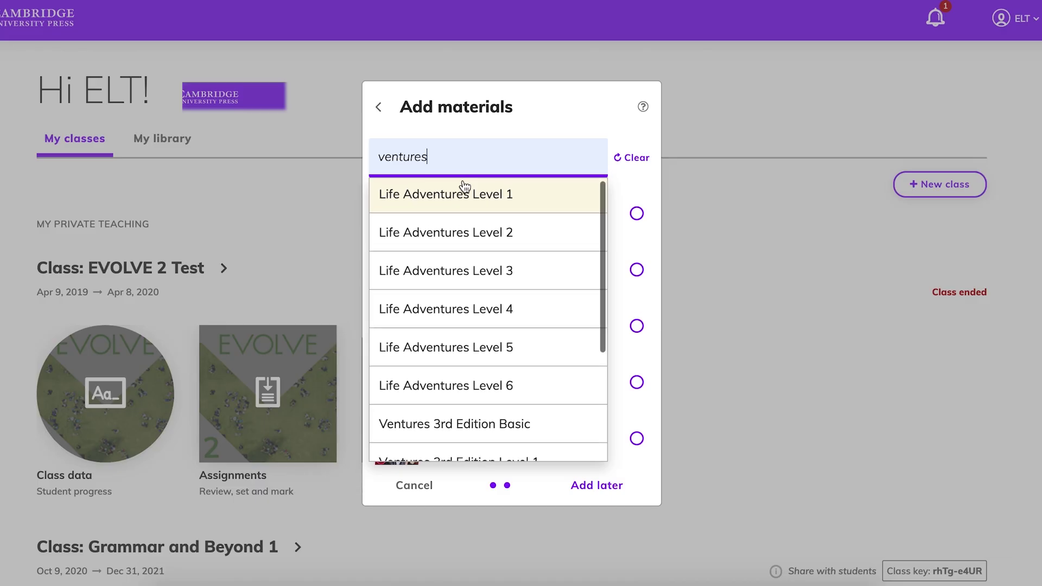
Select Ventures 3rd Edition Level 1 from the suggestions and add it to the new class.
scroll(464, 187, down, 3)
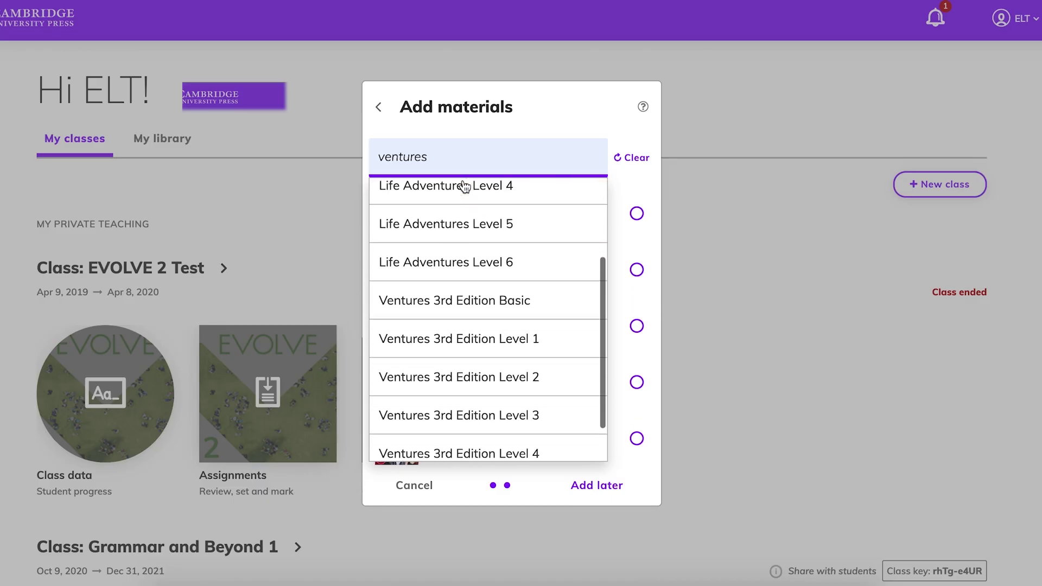
scroll(473, 260, down, 1)
click(471, 285)
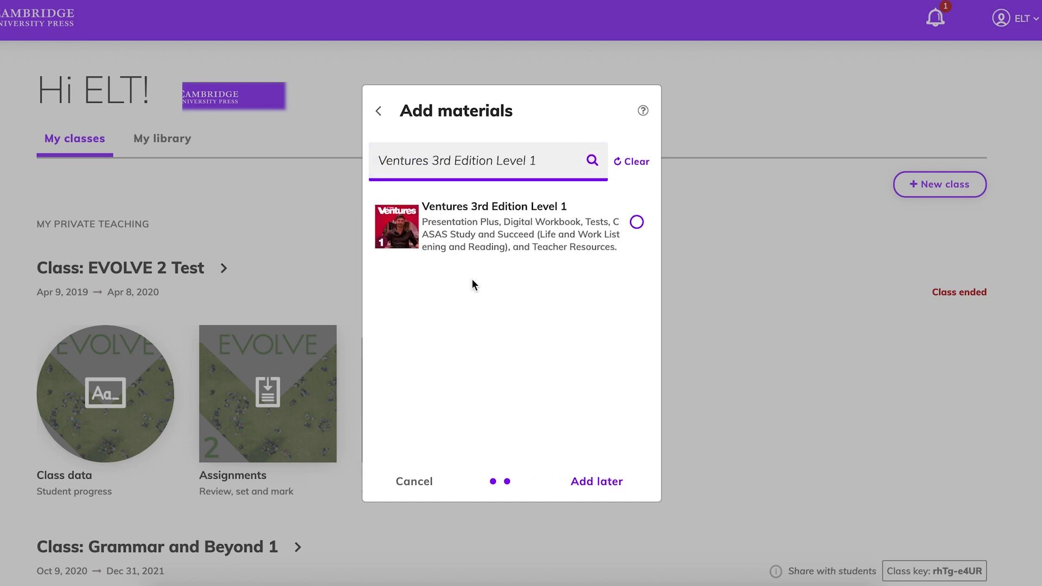
click(637, 222)
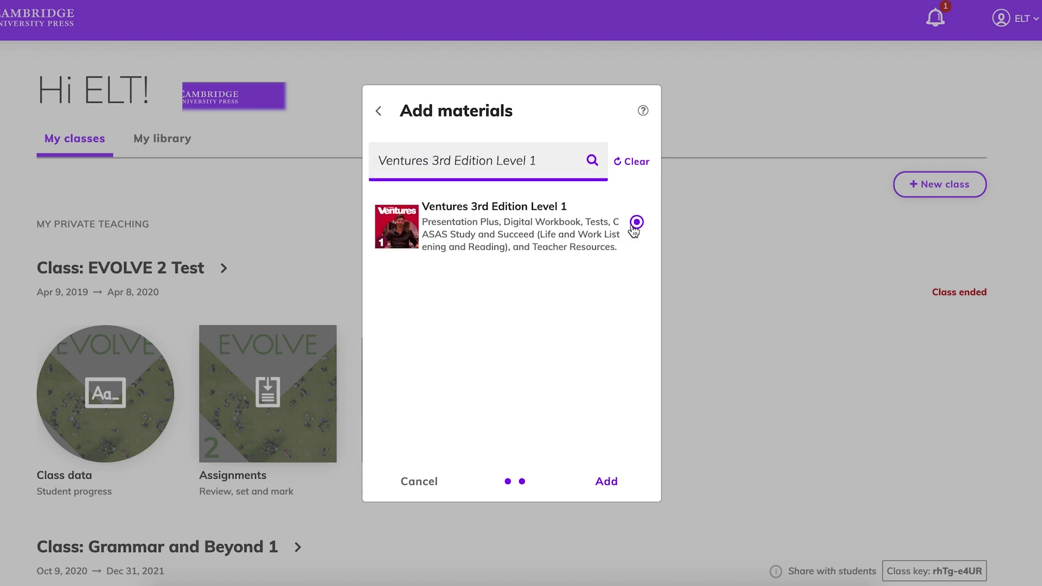
click(606, 482)
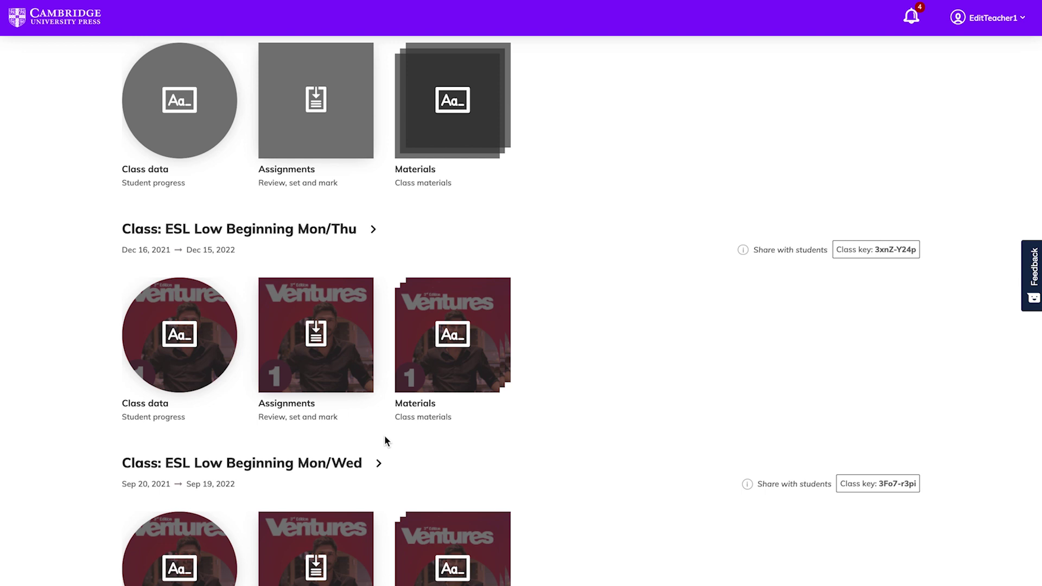
Open the Assignments tile of the ESL Low Beginning Mon/Thu class.
click(347, 388)
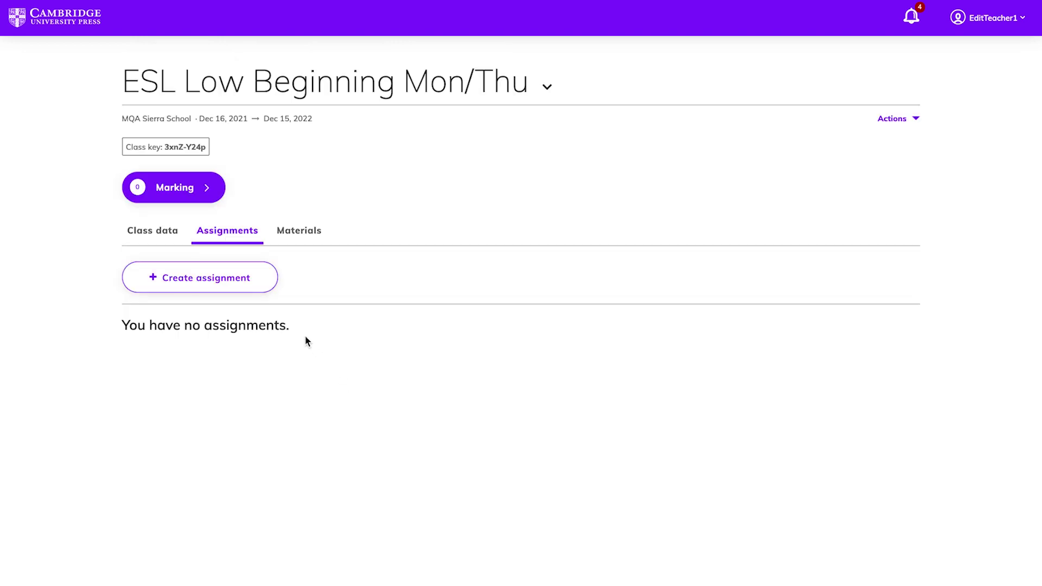
Start a new assignment with Life and Work Listening Level A's first topic, 1.3.2, and the 1.4.1 housing reading.
click(272, 286)
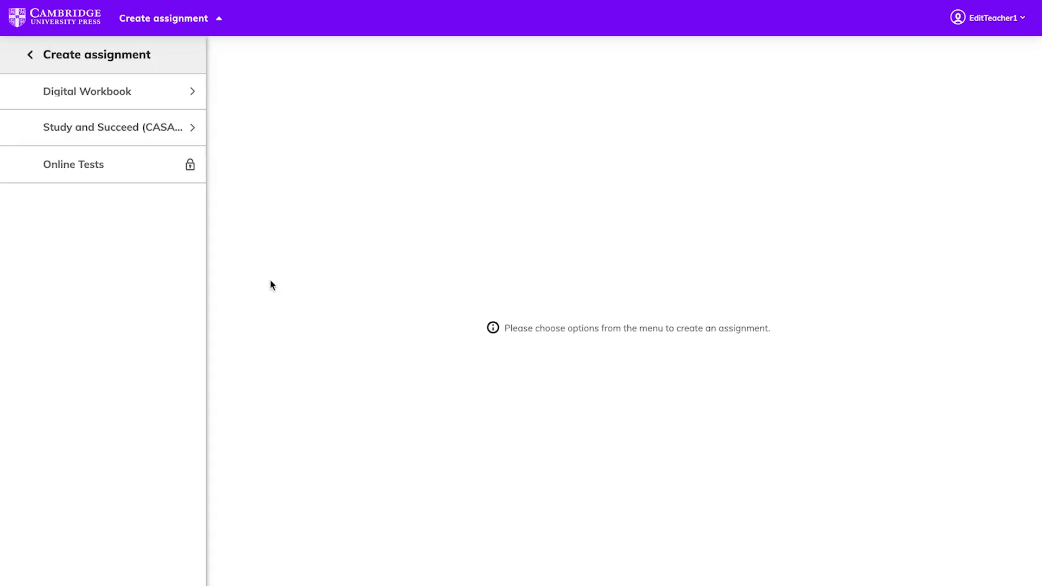
click(196, 133)
click(196, 136)
click(12, 95)
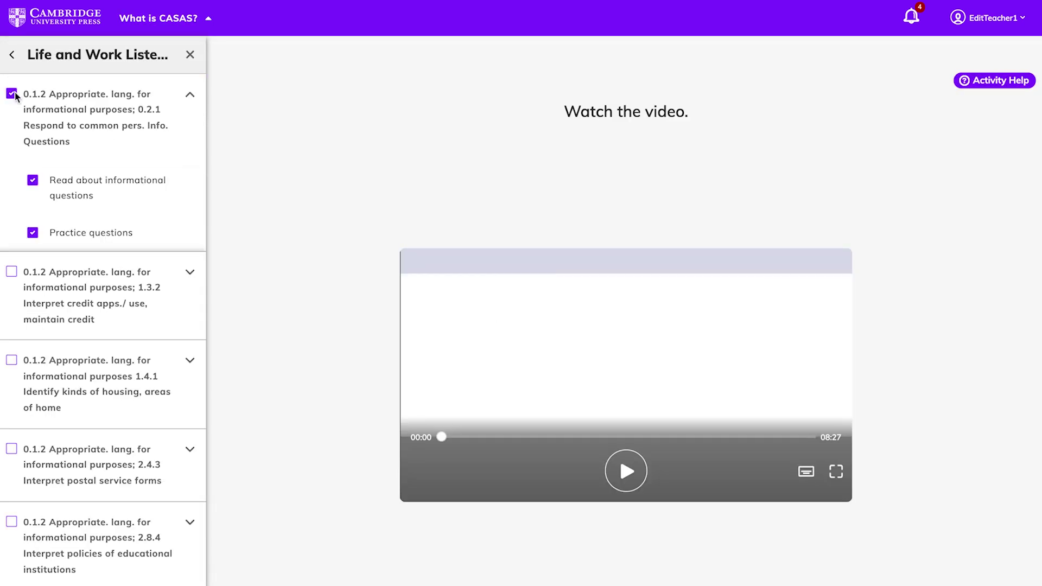
click(11, 272)
click(51, 367)
click(33, 446)
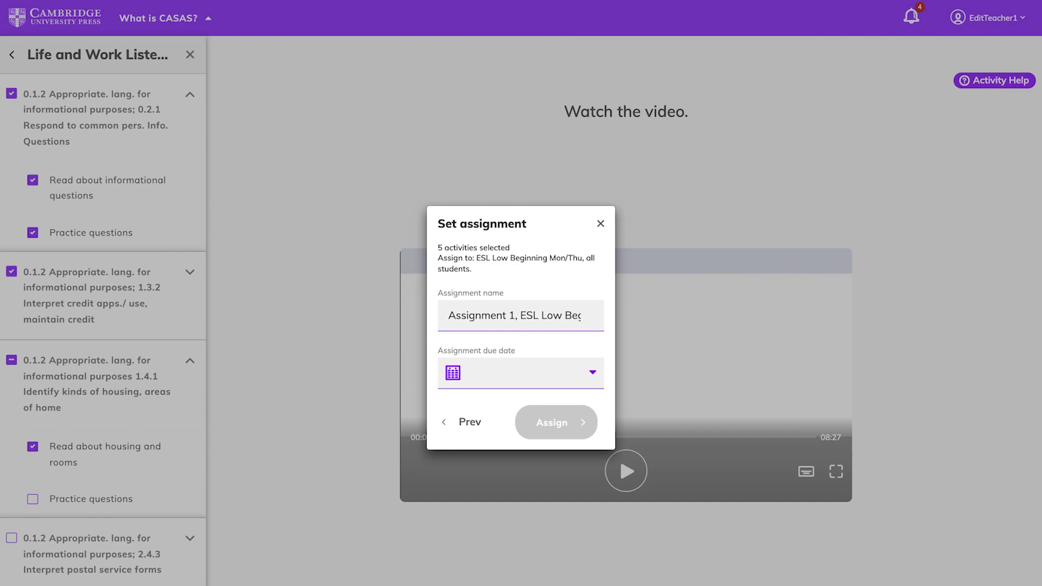
Set the assignment's due date to February 12, 2022.
click(591, 373)
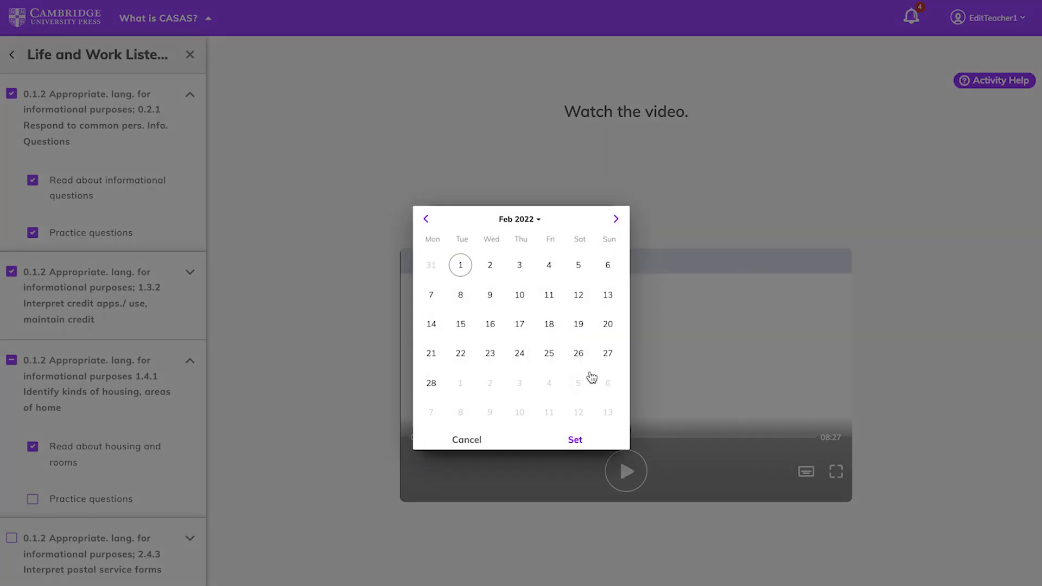
click(578, 294)
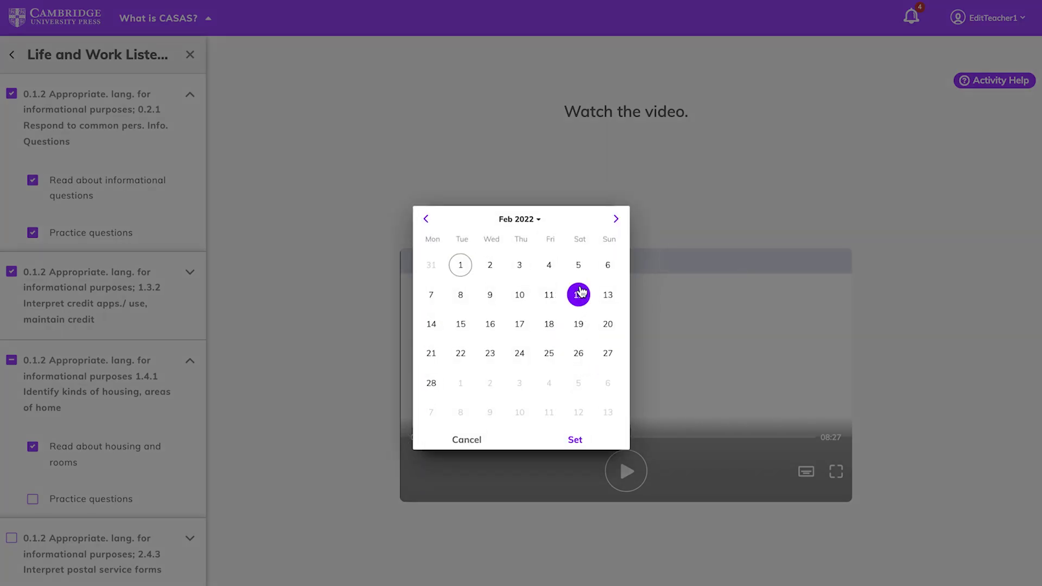
click(575, 442)
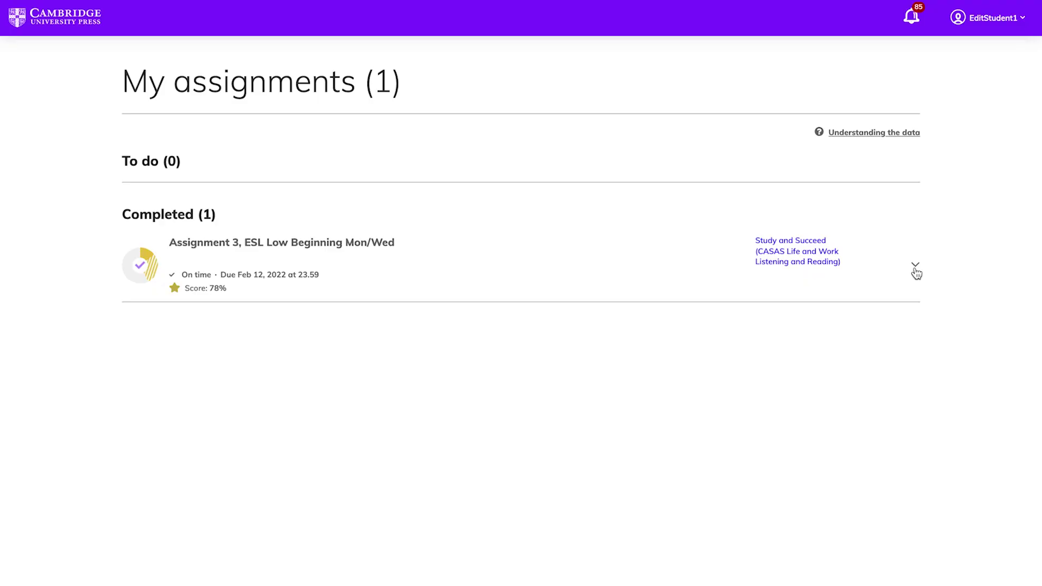
Expand the Assignment 3 row to show its activity scores.
click(916, 270)
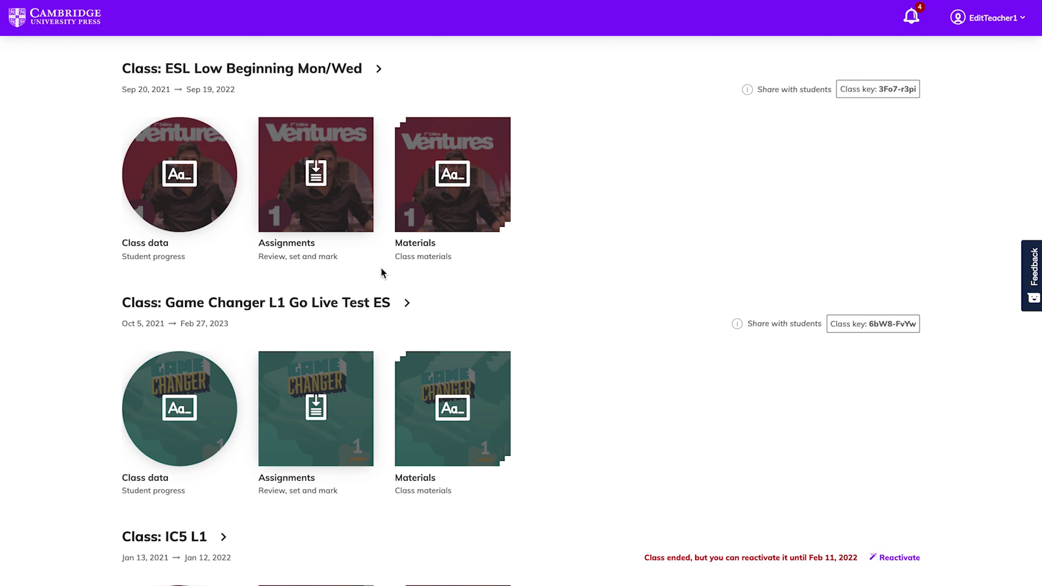
Review Mon/Wed Assignment 3 completion and the first student's activity scores, then open its options menu.
click(358, 225)
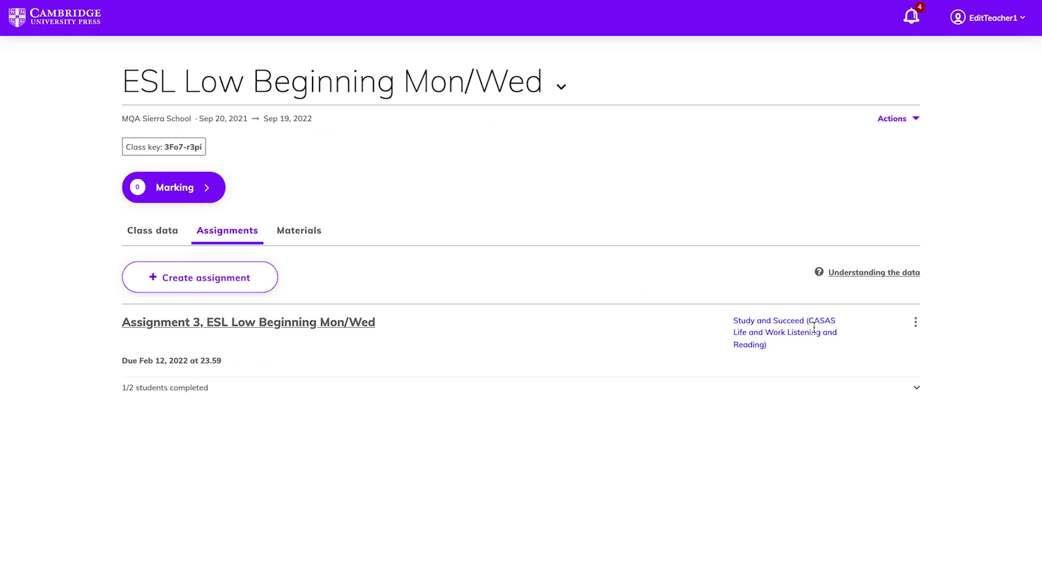
click(917, 389)
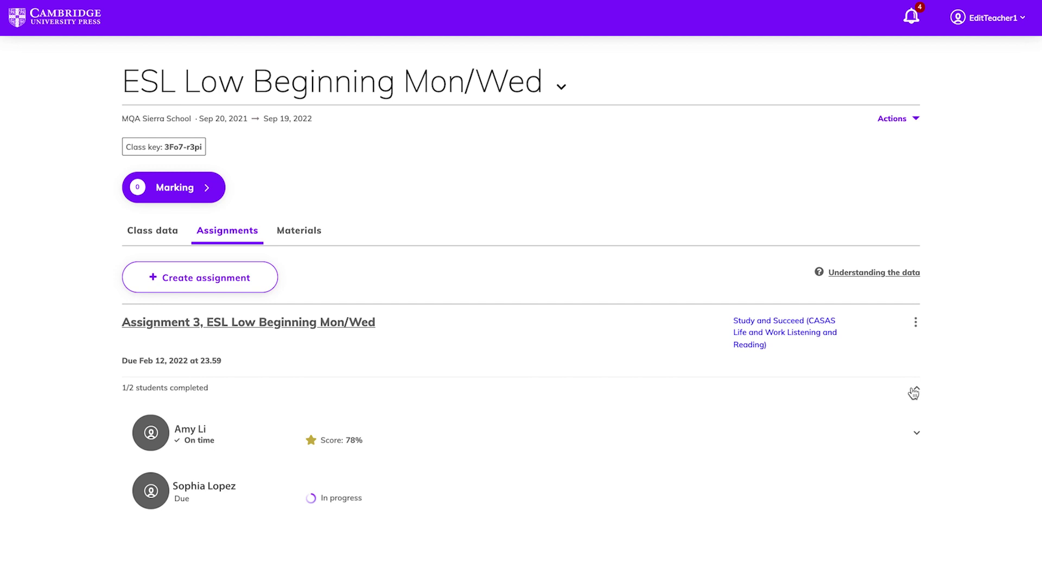
click(916, 434)
scroll(916, 434, down, 3)
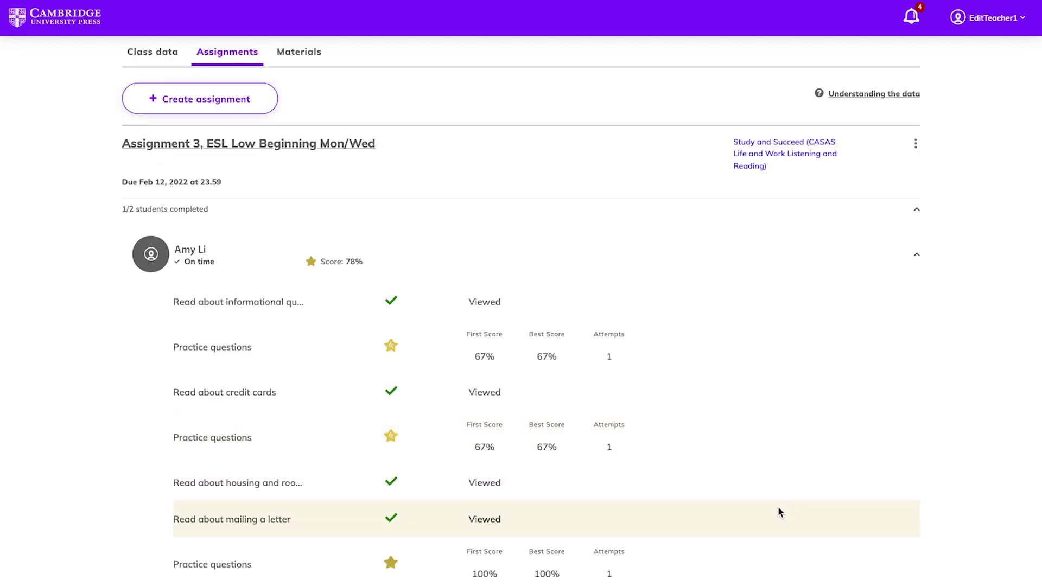
click(915, 143)
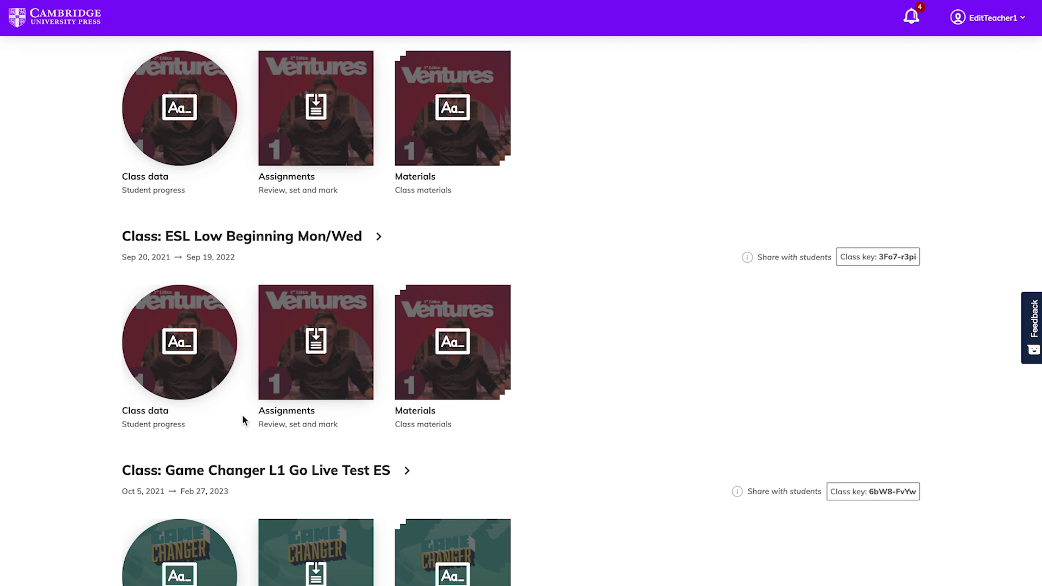
Open the Class data tile for ESL Low Beginning Mon/Wed.
click(215, 394)
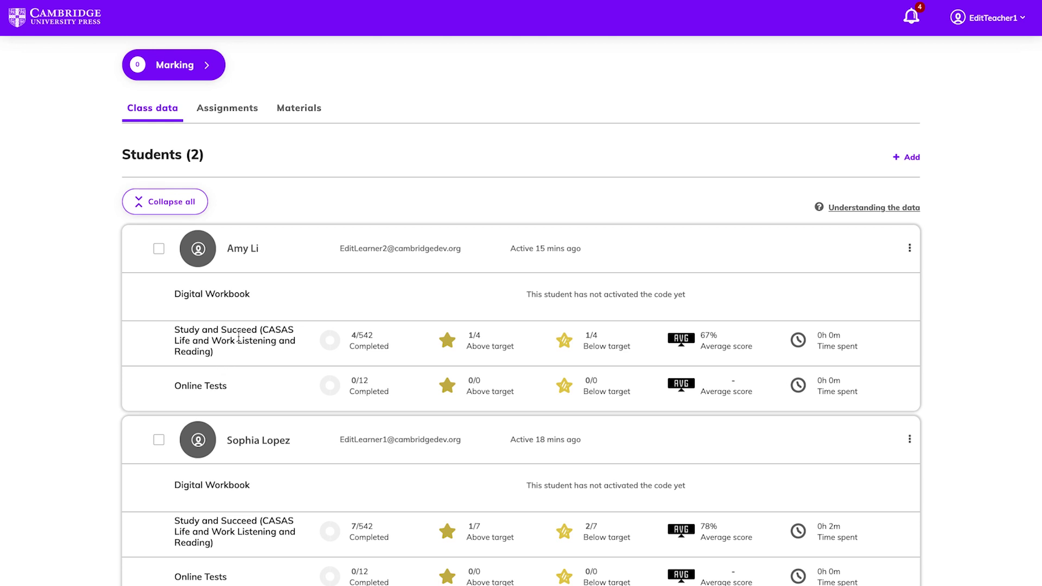
Drill into the first student's Study and Succeed progress, collapsing Tutorial Videos and expanding Listening Level A's first objective.
click(268, 269)
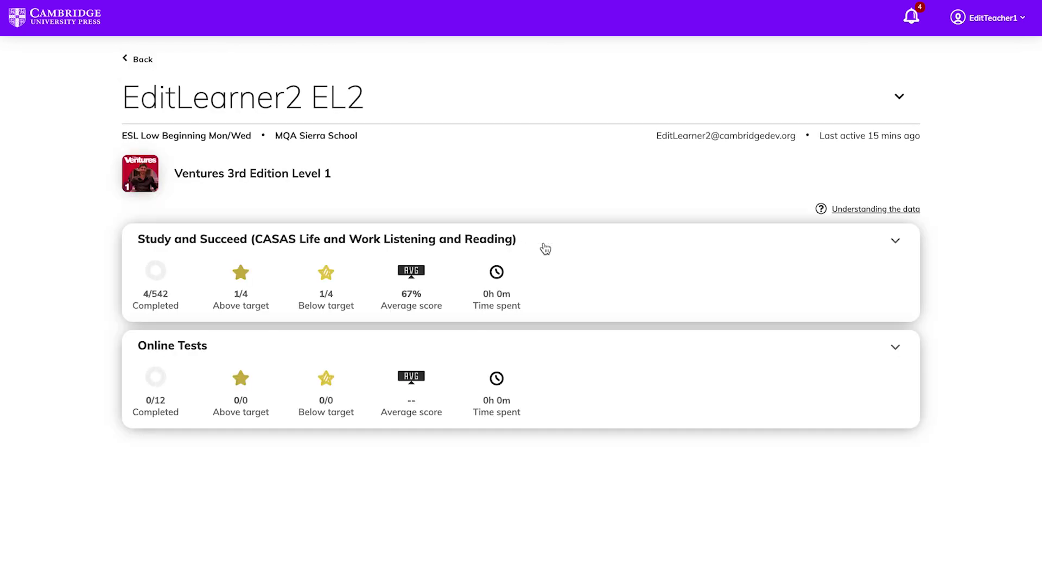
click(895, 244)
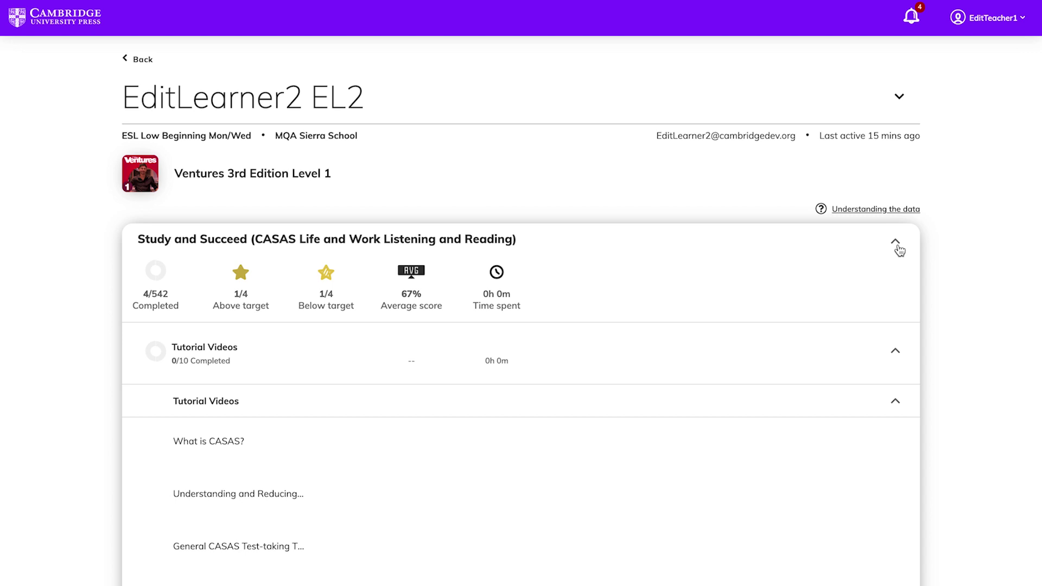
click(887, 356)
scroll(888, 355, down, 1)
click(888, 356)
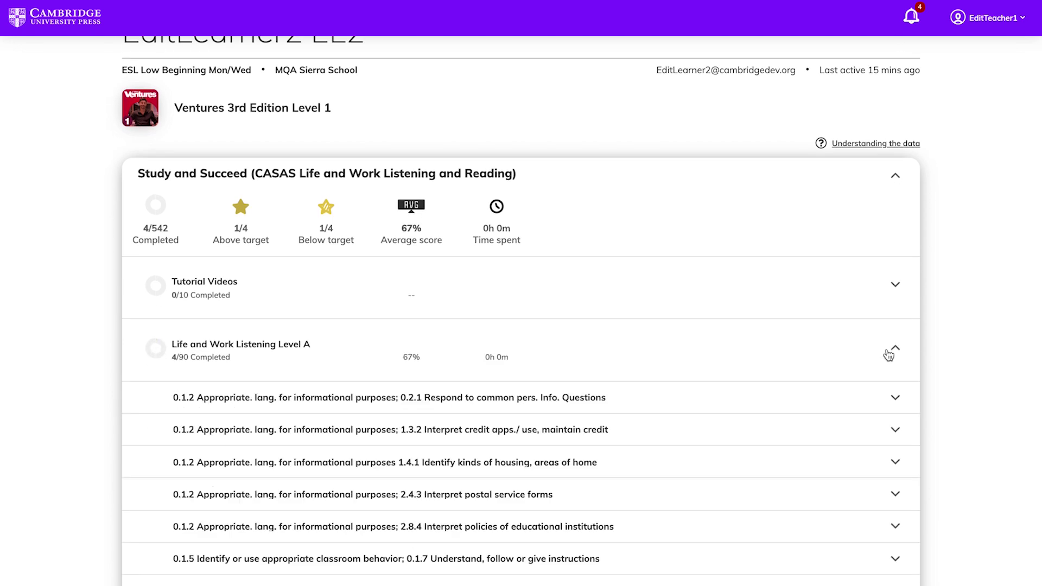
scroll(888, 355, down, 2)
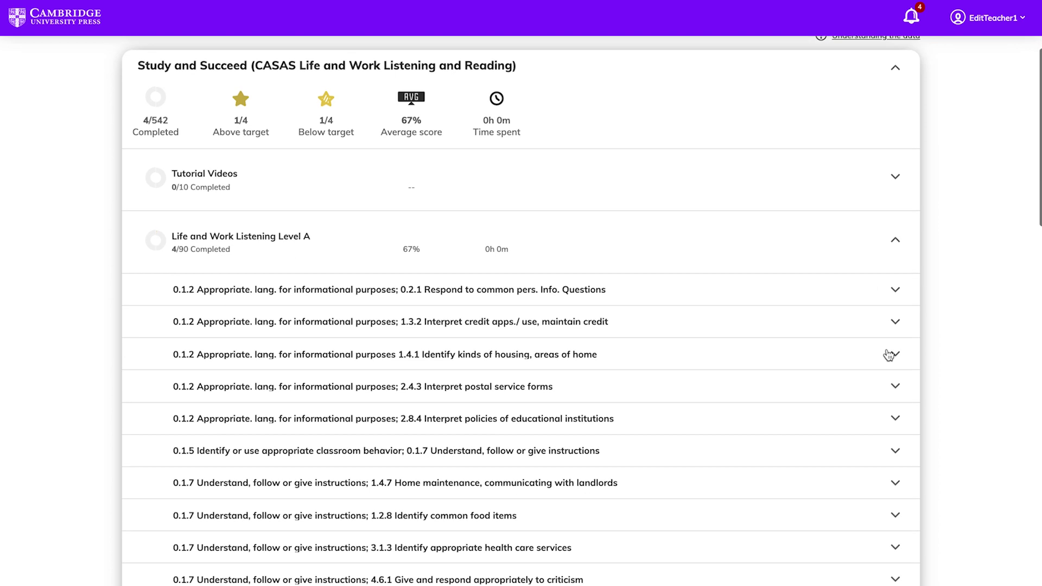
click(895, 300)
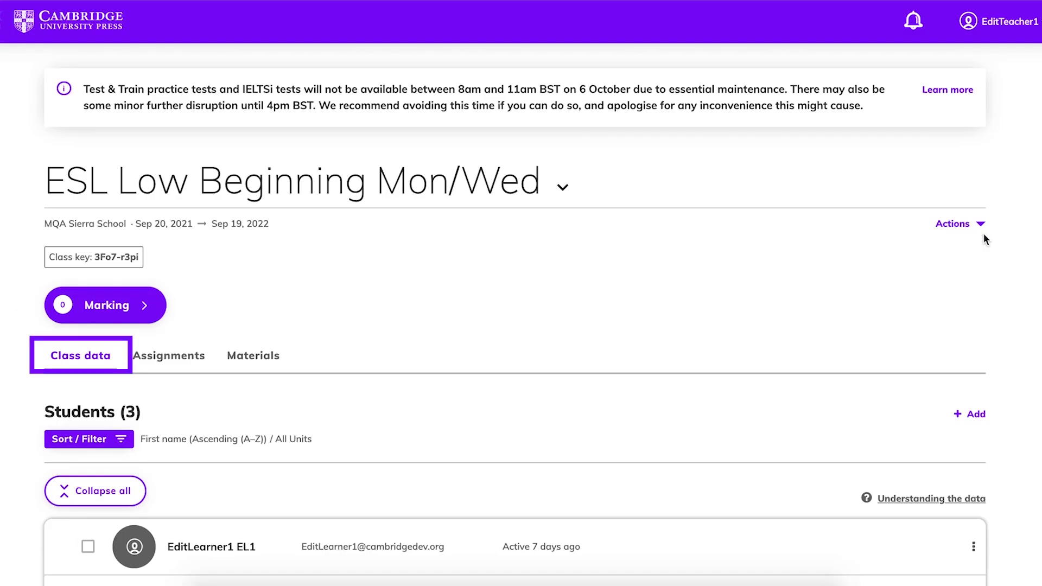
Download the Mon/Wed class's Assignments all data report as a CSV from the Actions menu.
click(981, 228)
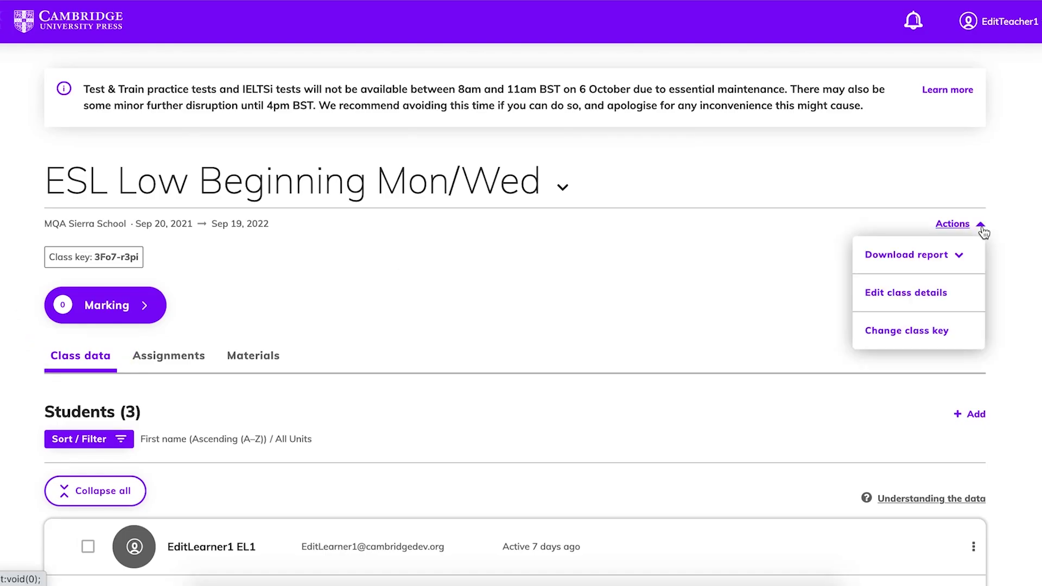
click(959, 261)
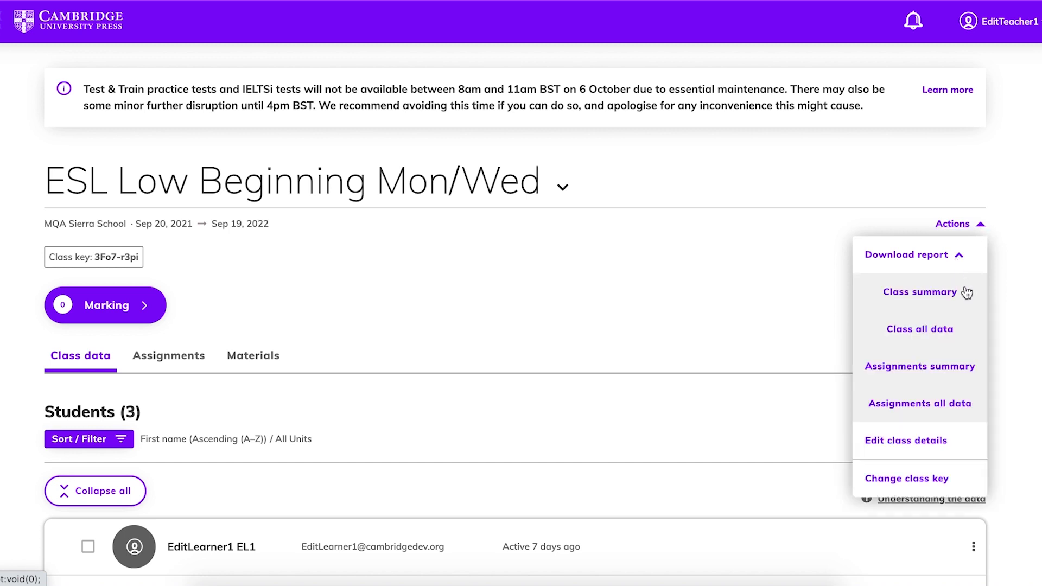
click(974, 404)
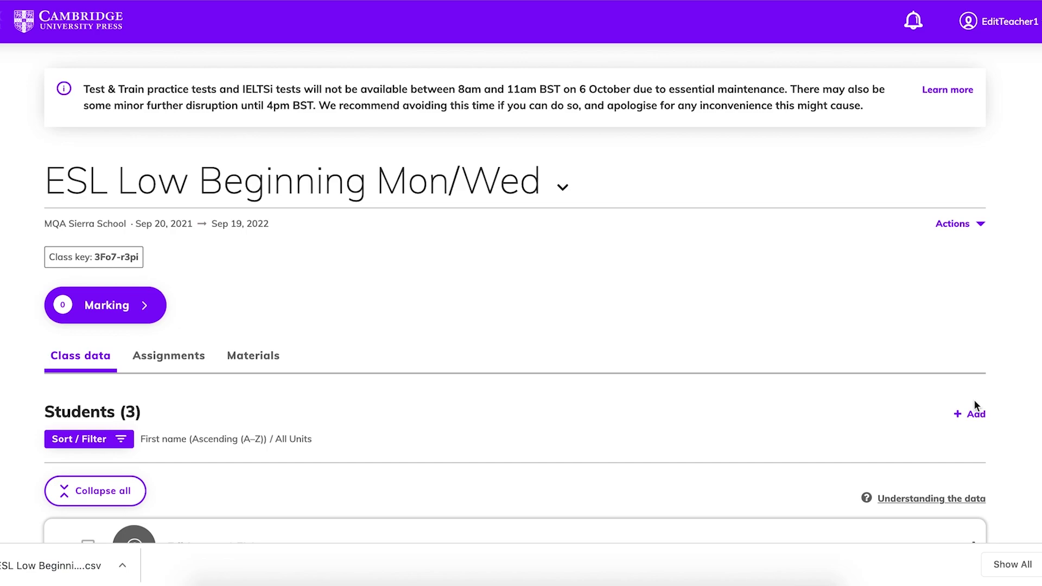